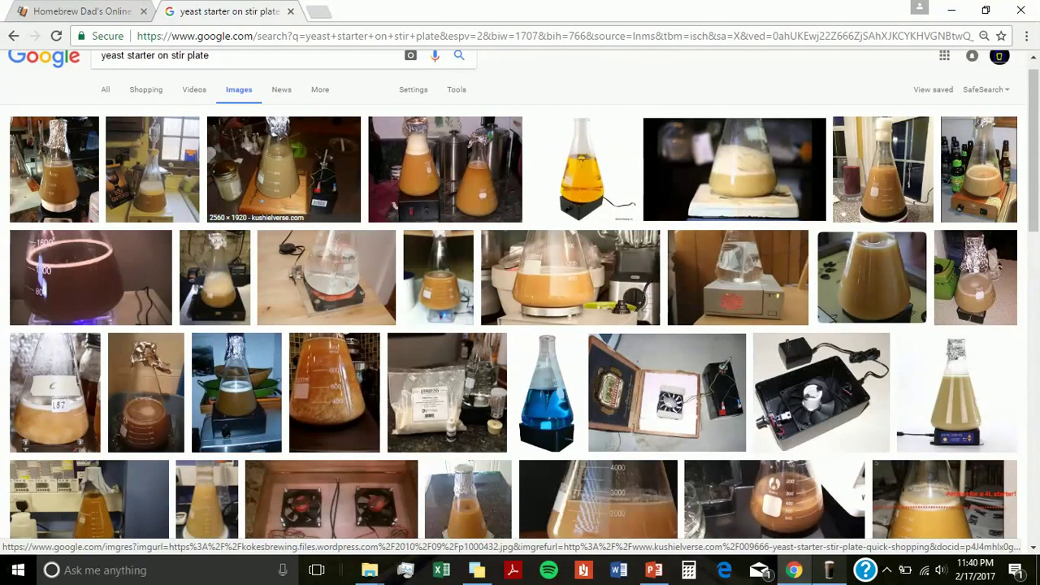
Review the filled yeast calculator showing 368 billion cells, then view the stir-plate starter image results
click(113, 10)
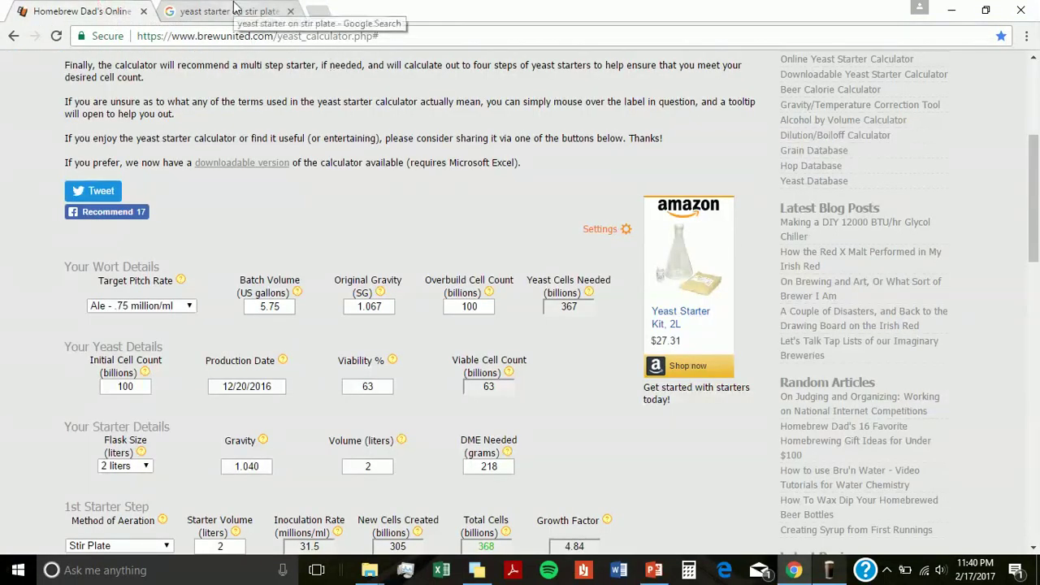
scroll(424, 273, down, 3)
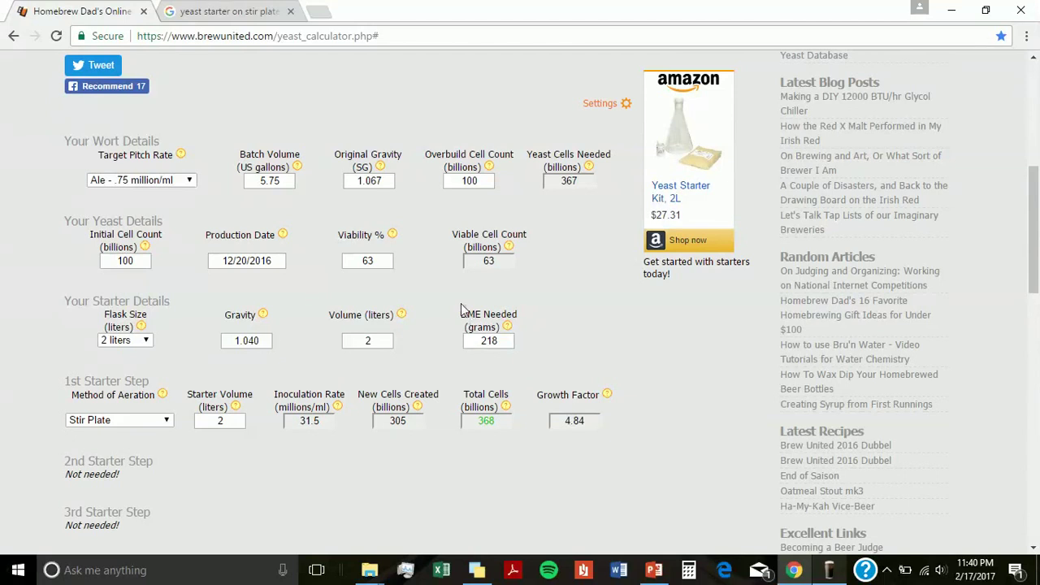
scroll(461, 303, up, 1)
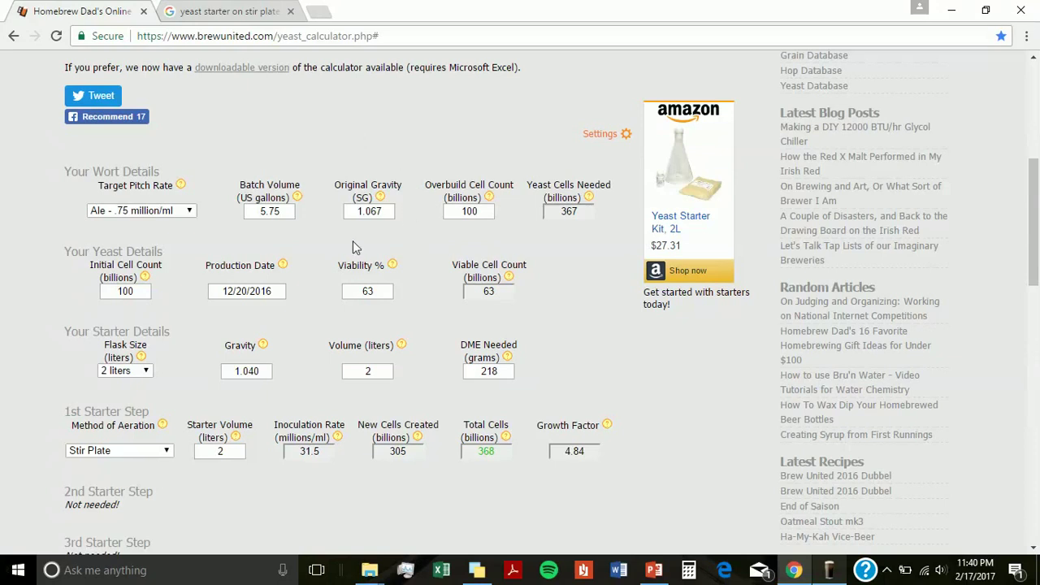
click(272, 18)
scroll(316, 253, down, 1)
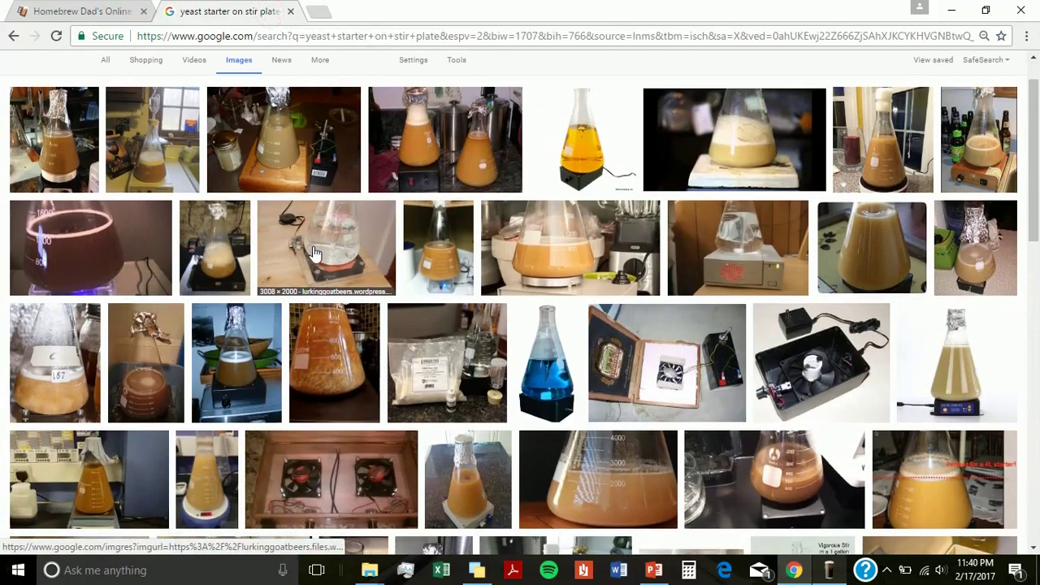
scroll(315, 253, up, 1)
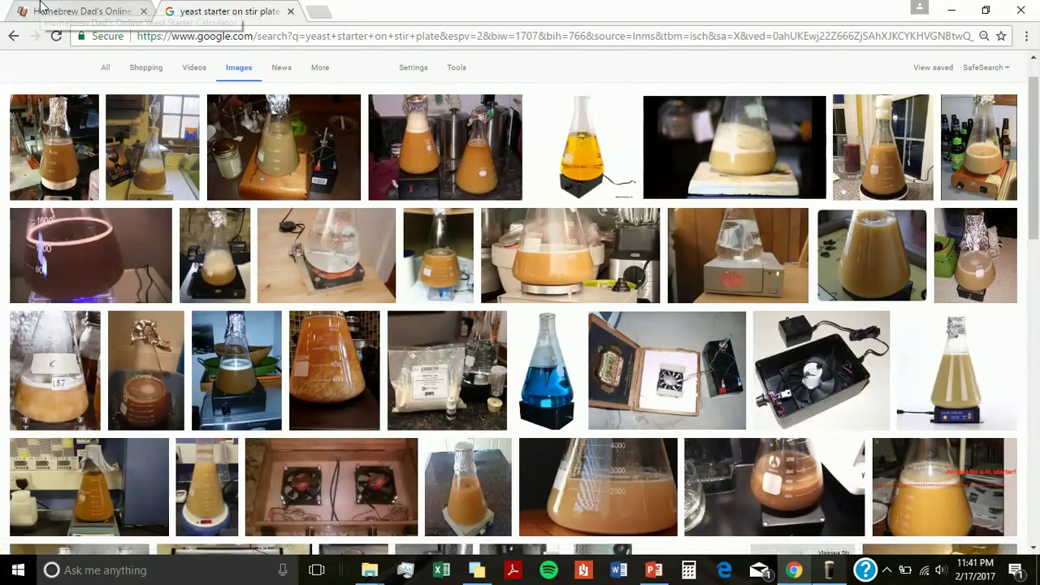
click(82, 8)
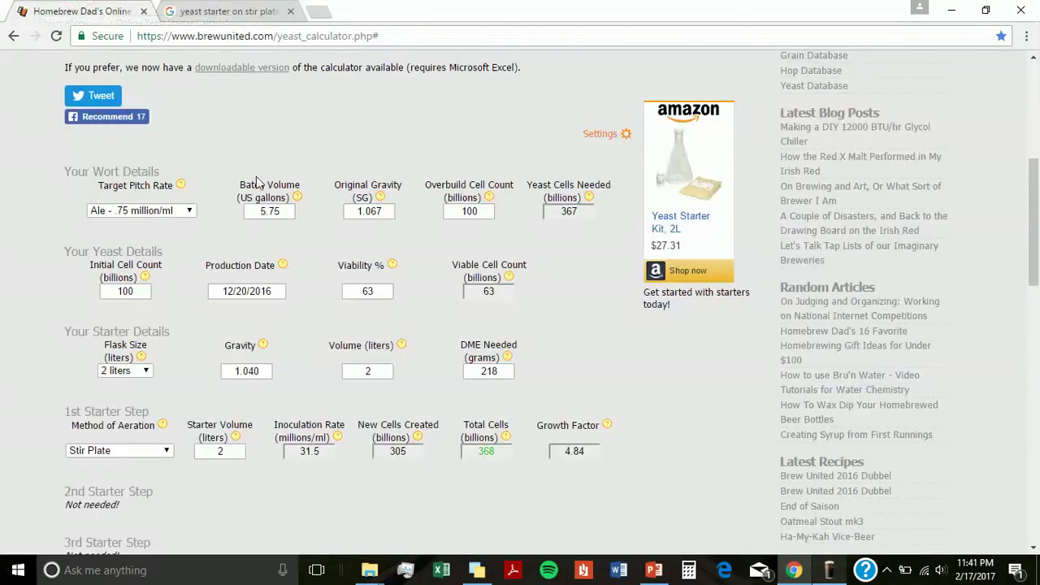
scroll(296, 235, down, 1)
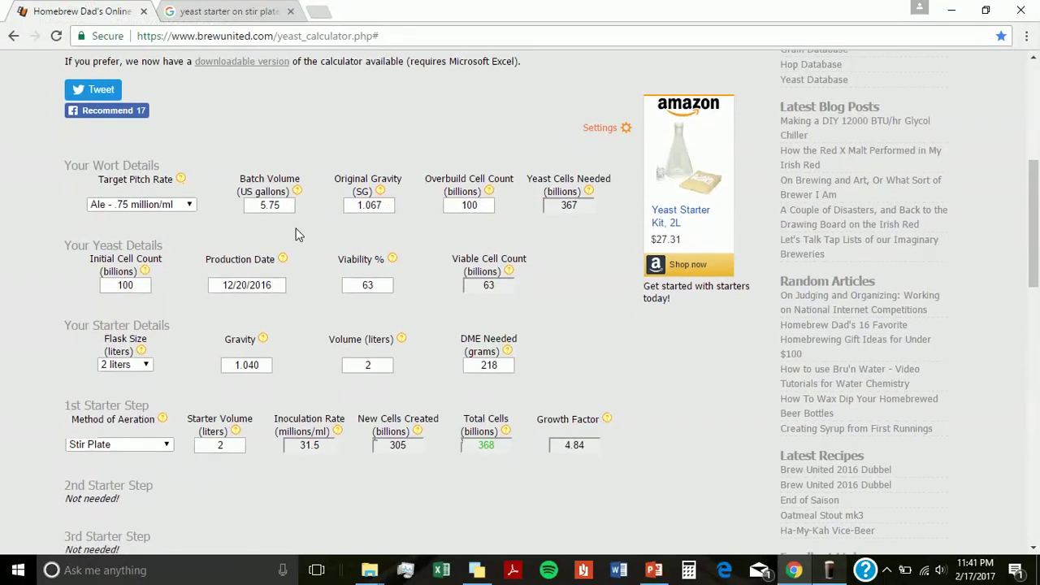
scroll(296, 235, up, 1)
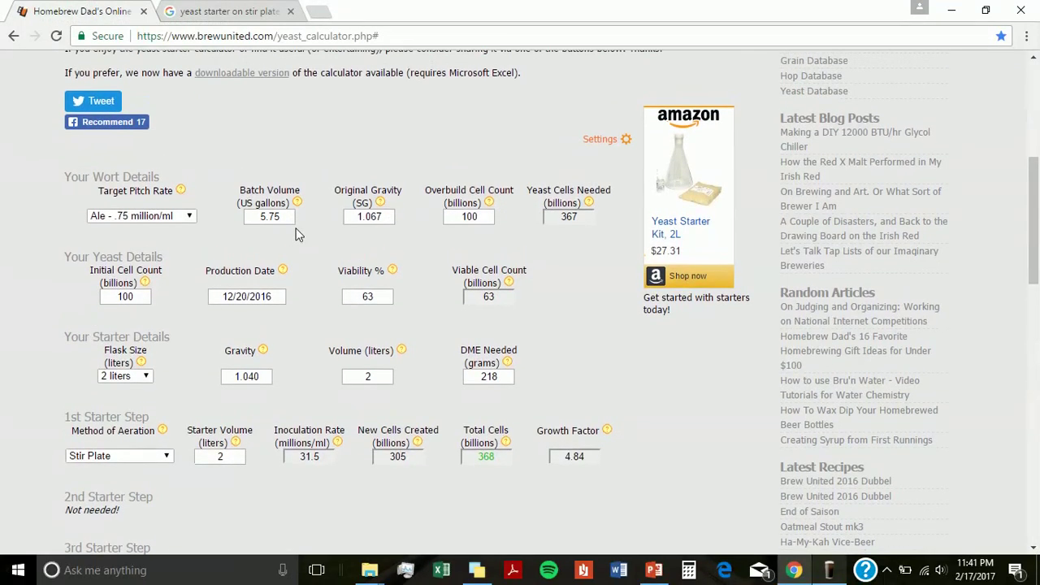
click(386, 221)
click(282, 217)
click(186, 217)
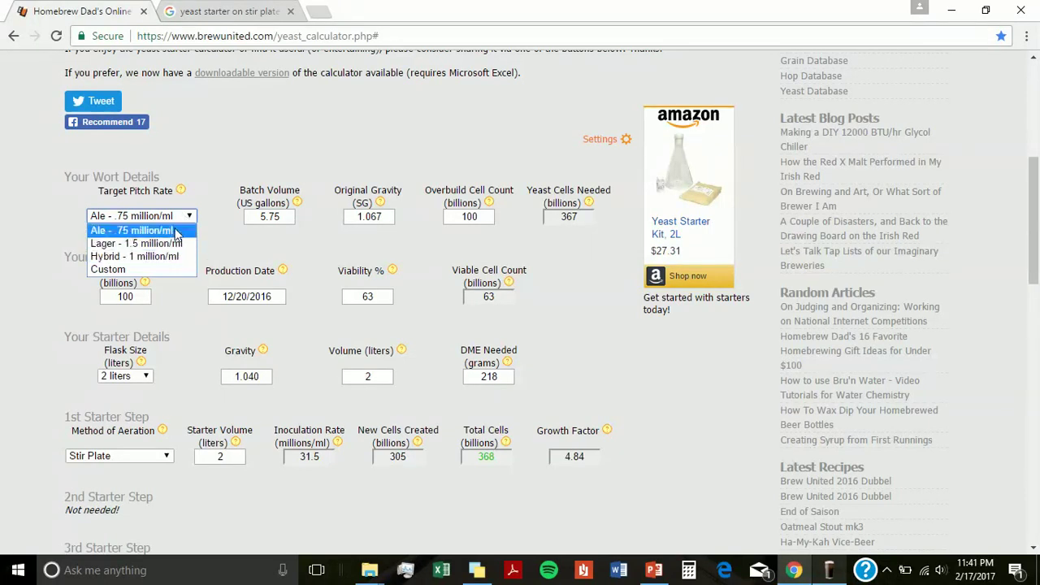
click(175, 233)
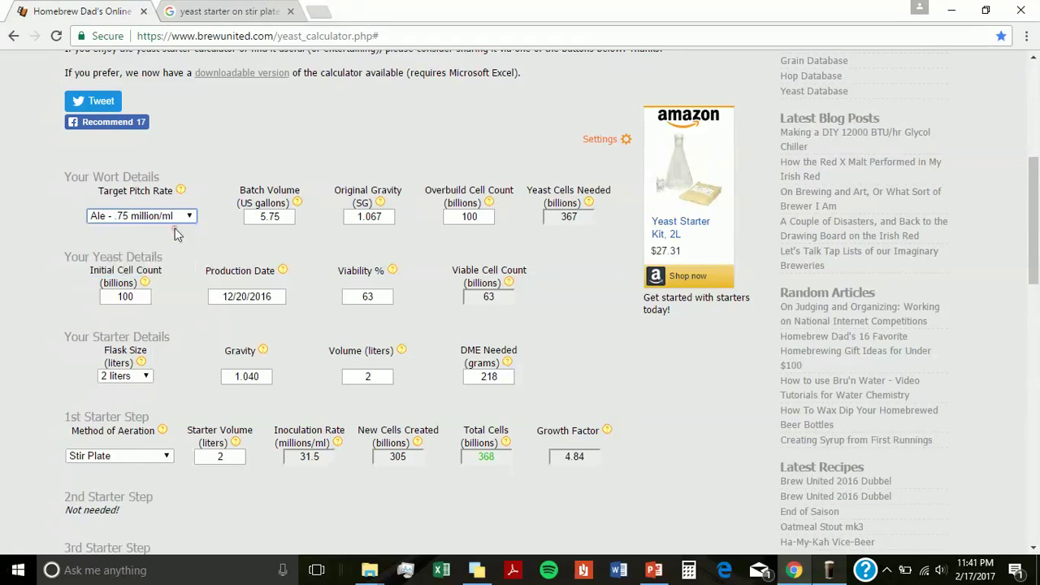
click(182, 217)
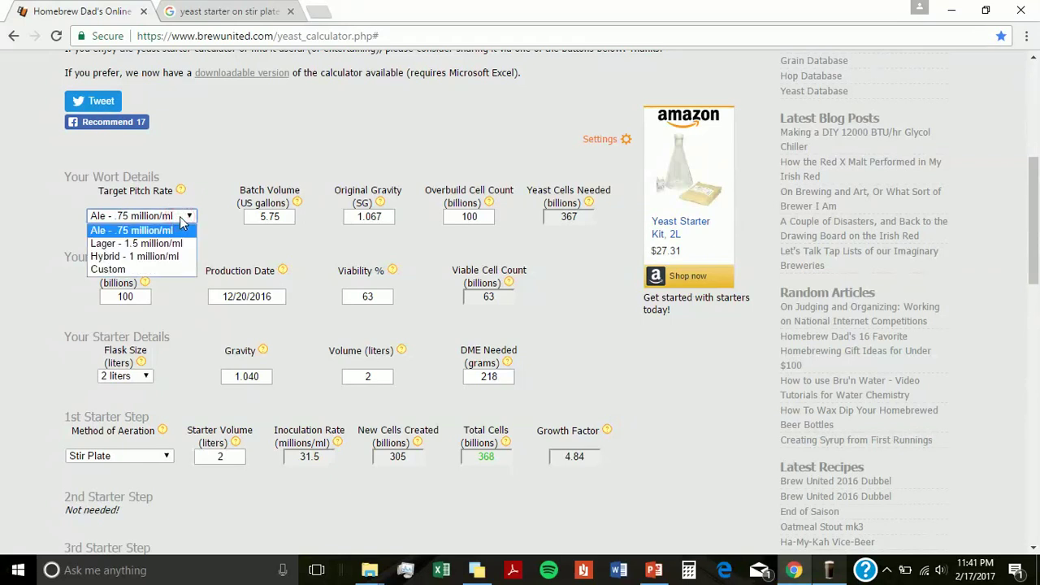
click(181, 219)
click(181, 219)
click(181, 219)
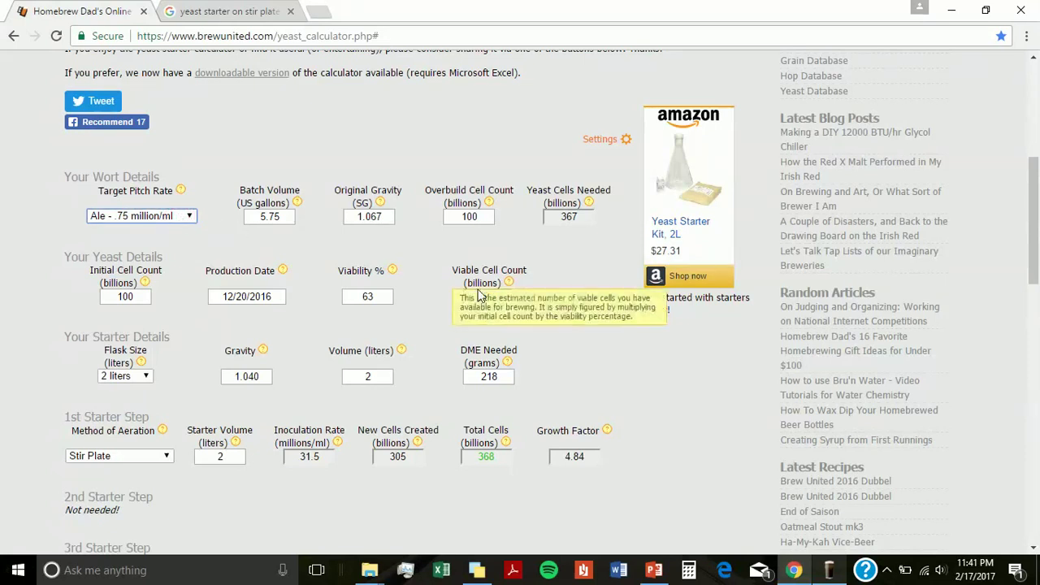
mouse_move(486, 205)
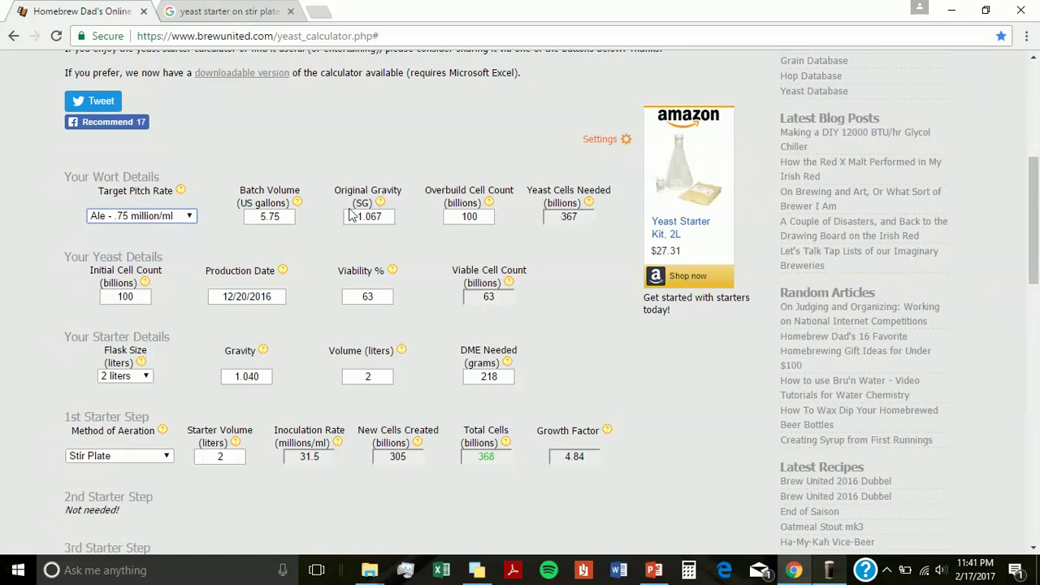
mouse_move(144, 283)
scroll(434, 317, down, 1)
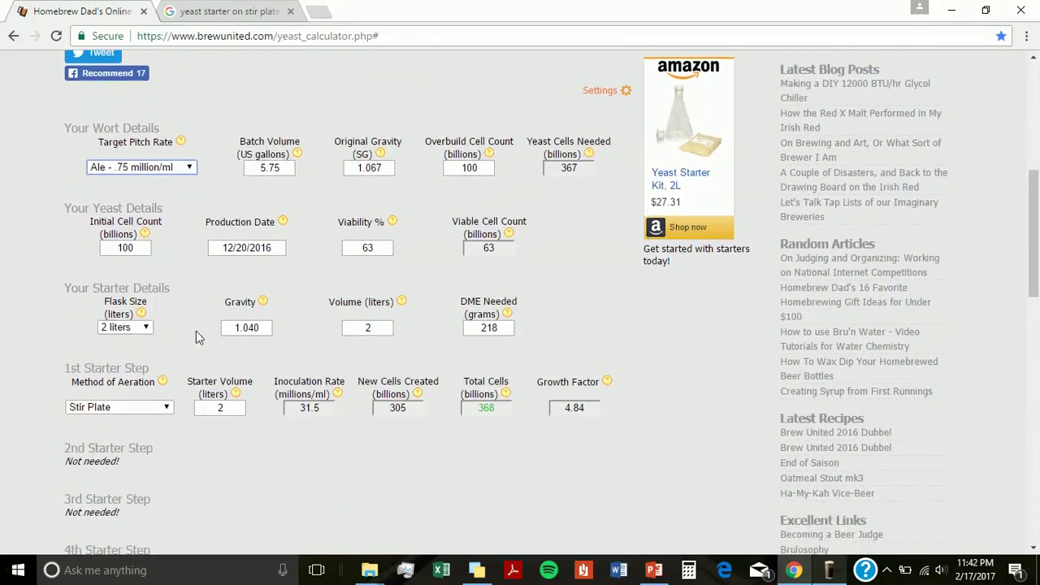
click(260, 327)
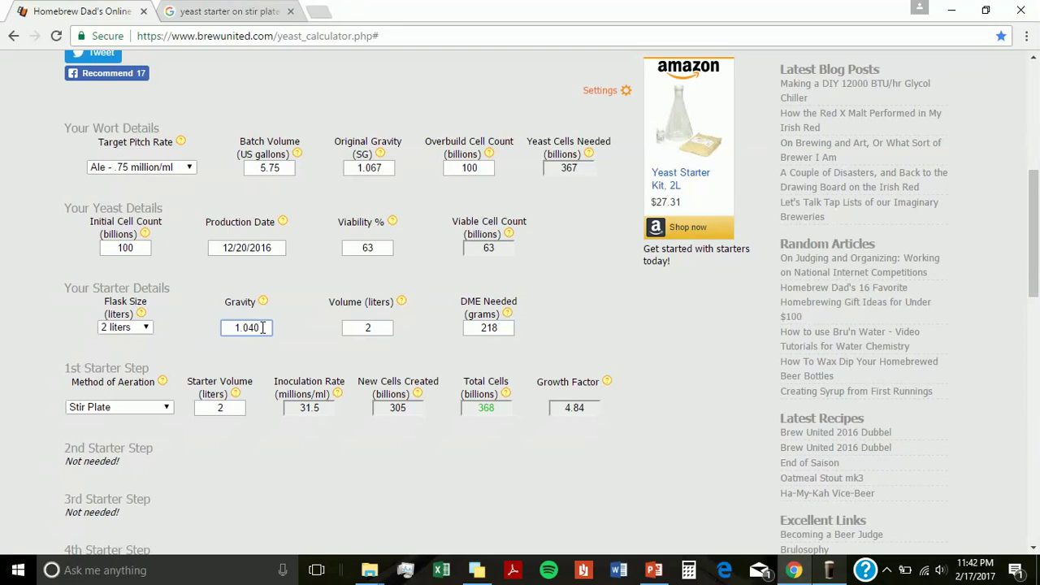
key(BackSpace)
key(BackSpace)
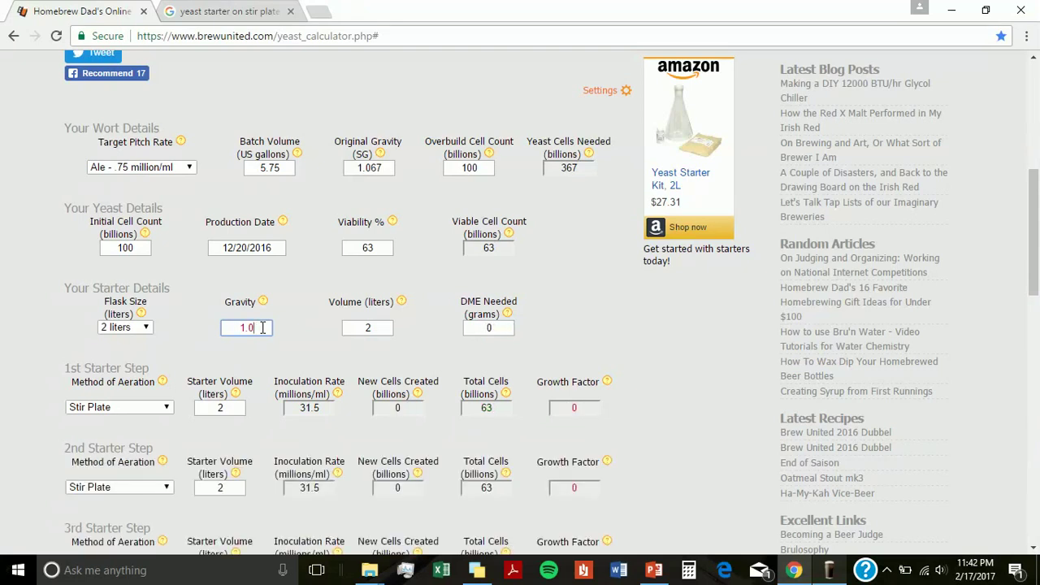
text(40)
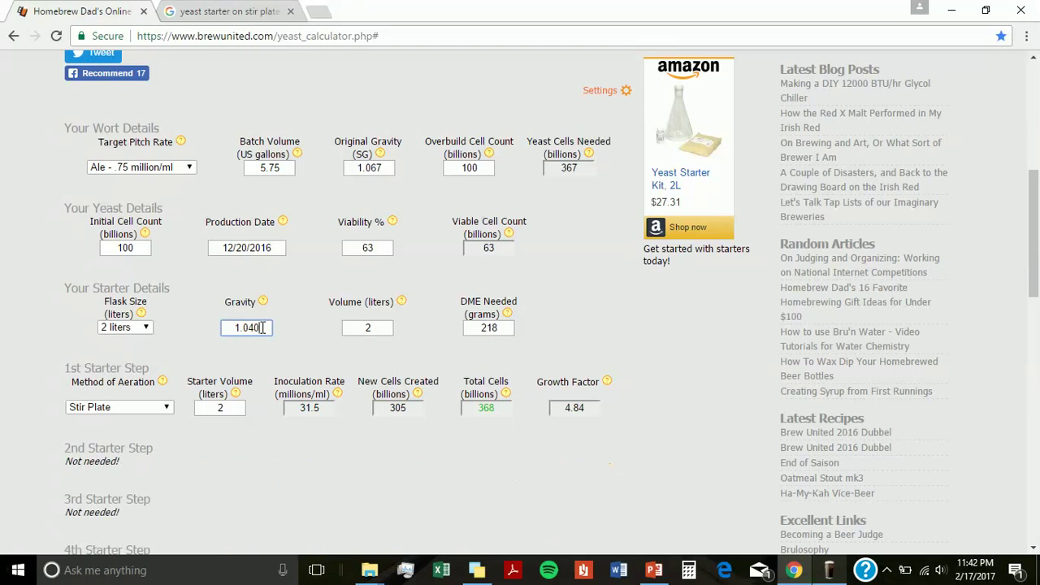
key(BackSpace)
key(BackSpace)
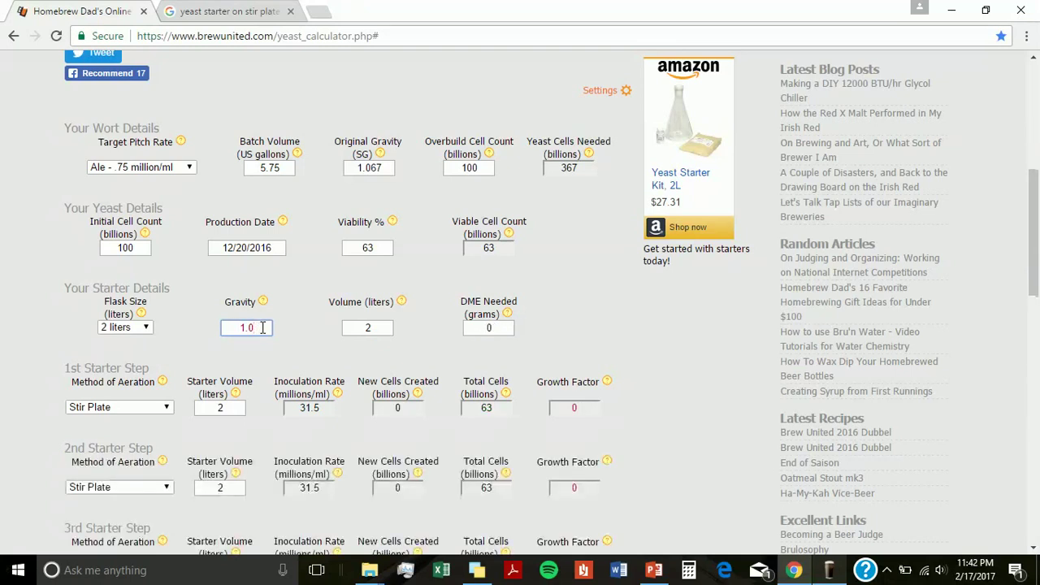
text(30)
scroll(268, 374, down, 2)
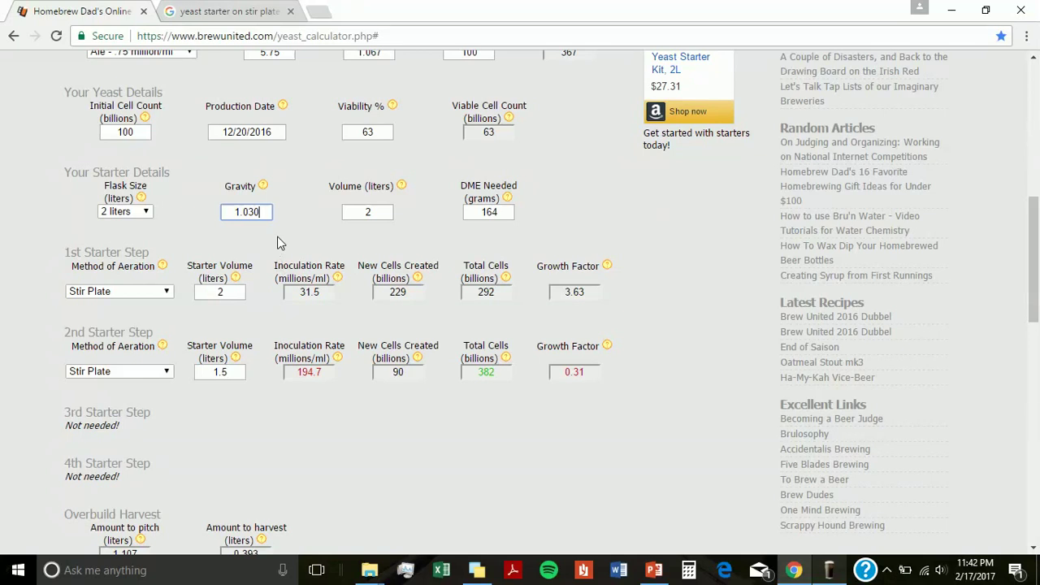
key(BackSpace)
key(BackSpace)
text(40)
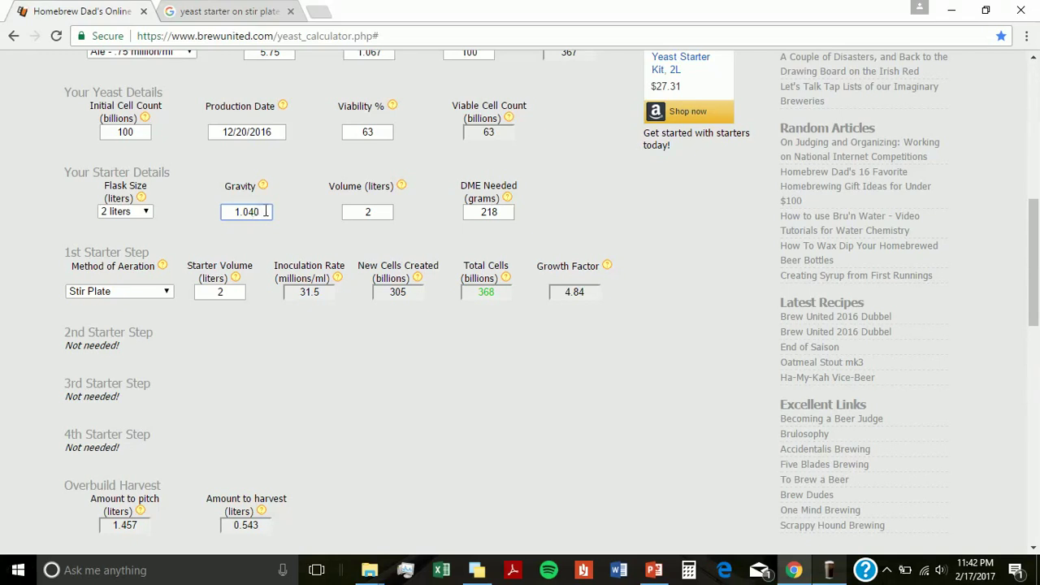
click(370, 210)
scroll(512, 381, up, 3)
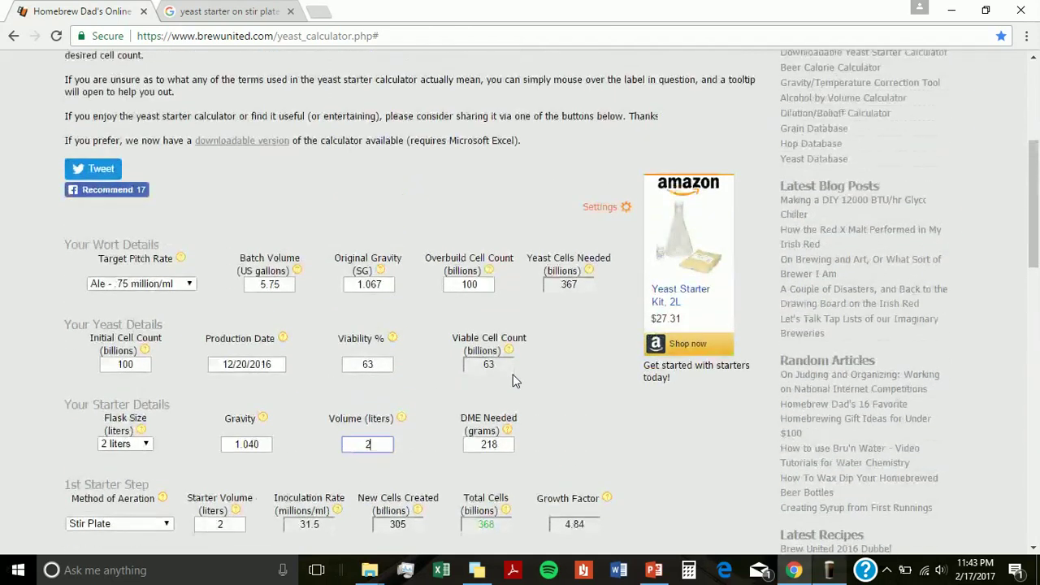
scroll(659, 353, down, 2)
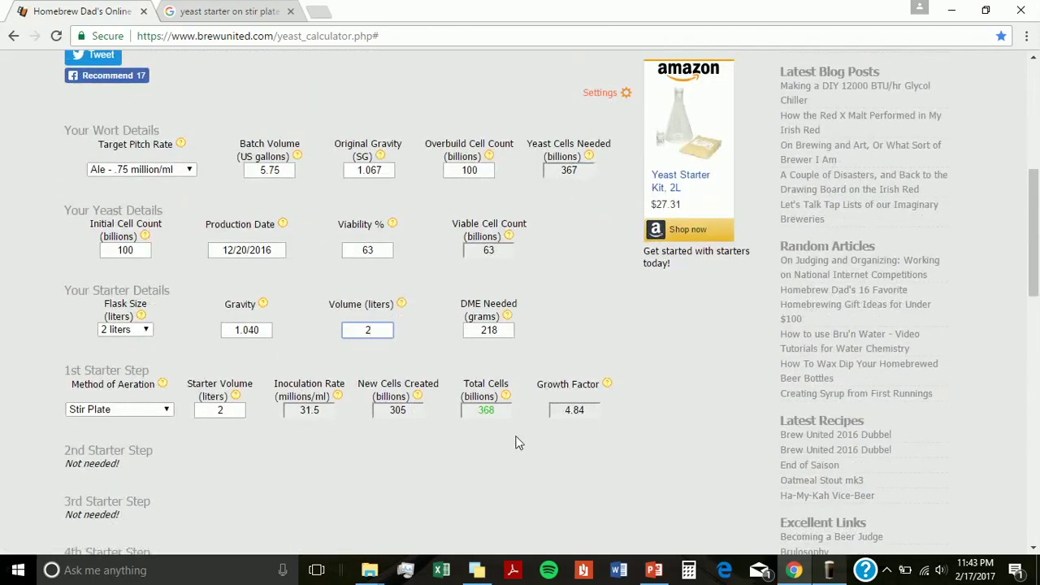
scroll(519, 442, down, 1)
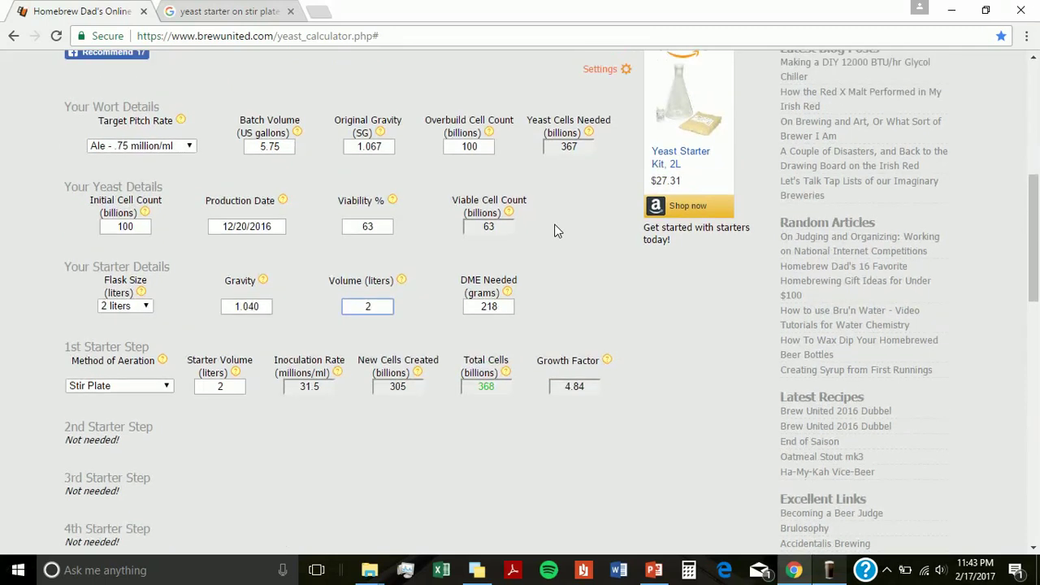
scroll(554, 236, up, 1)
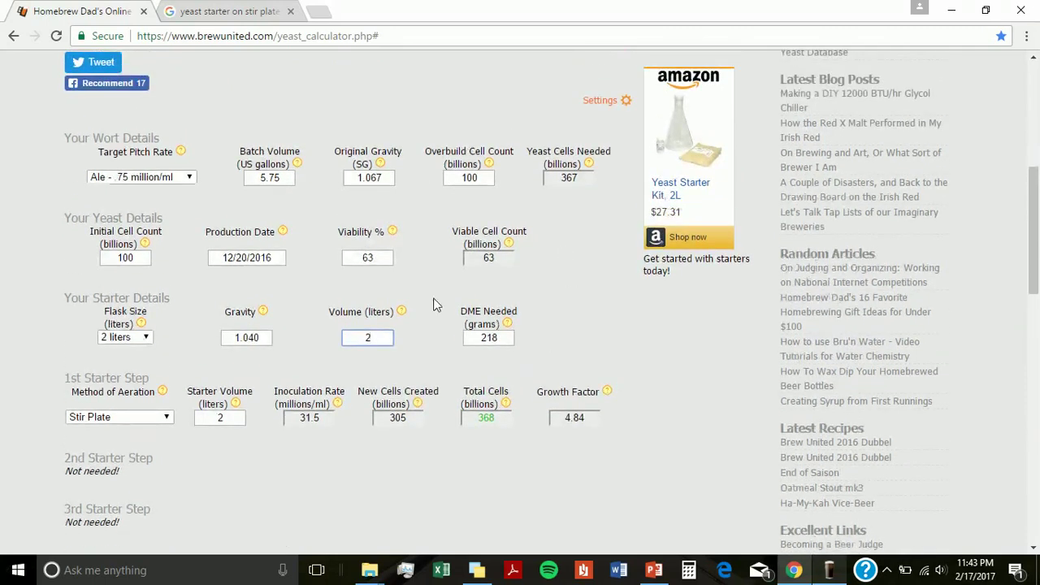
scroll(425, 413, down, 1)
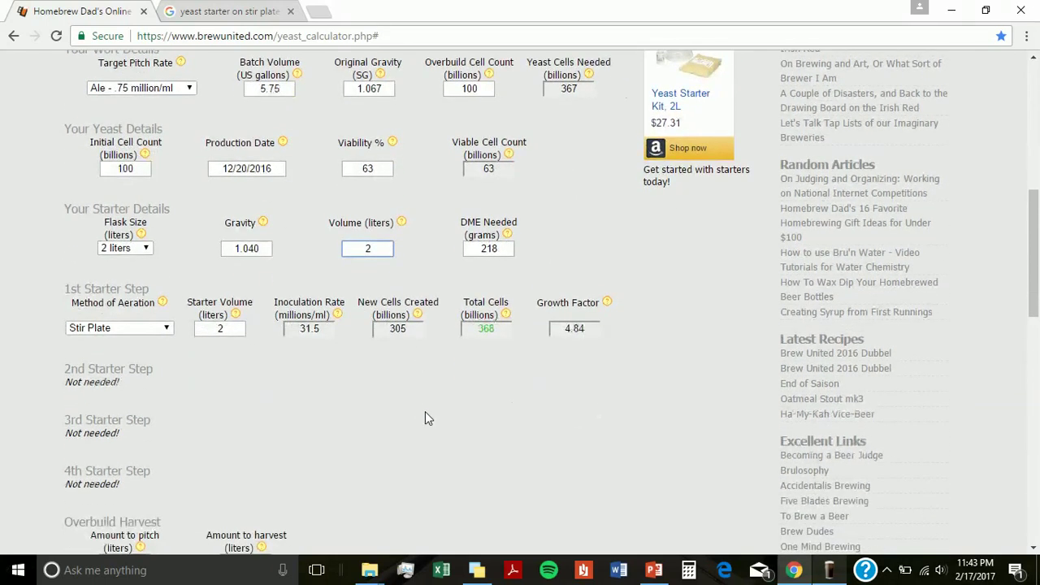
scroll(425, 418, up, 1)
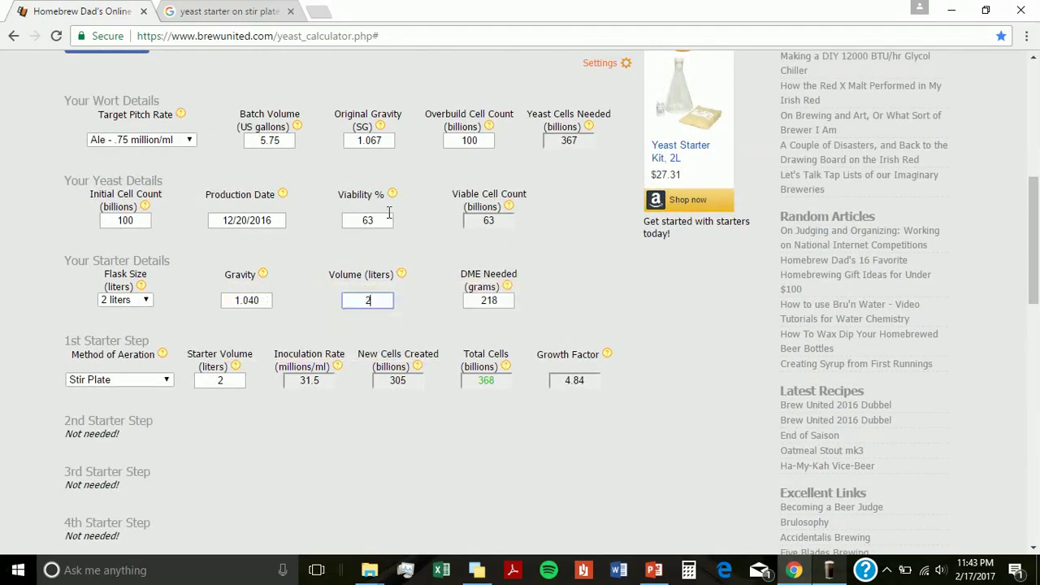
mouse_move(282, 194)
scroll(195, 376, down, 2)
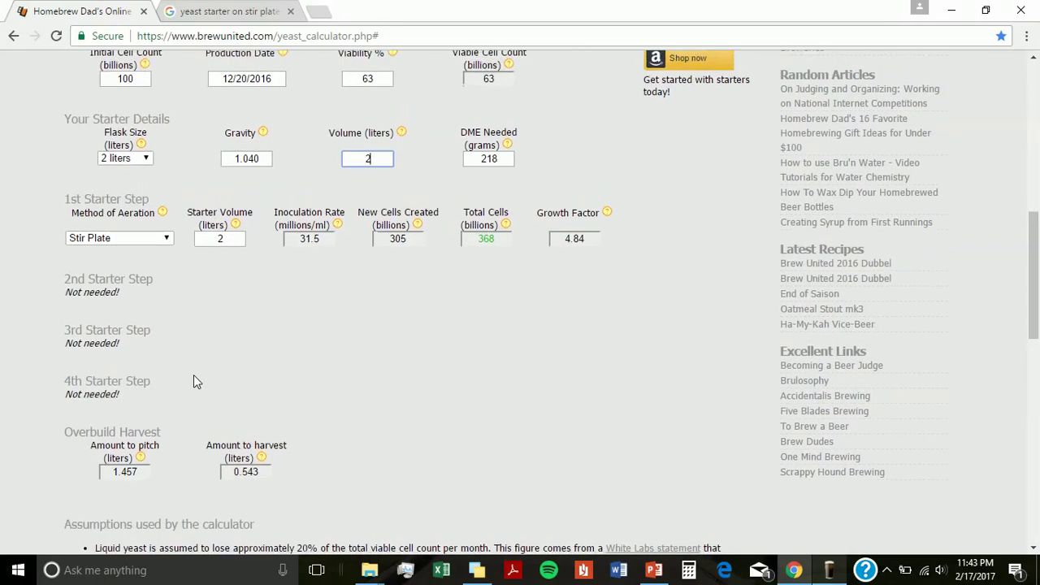
scroll(194, 375, up, 2)
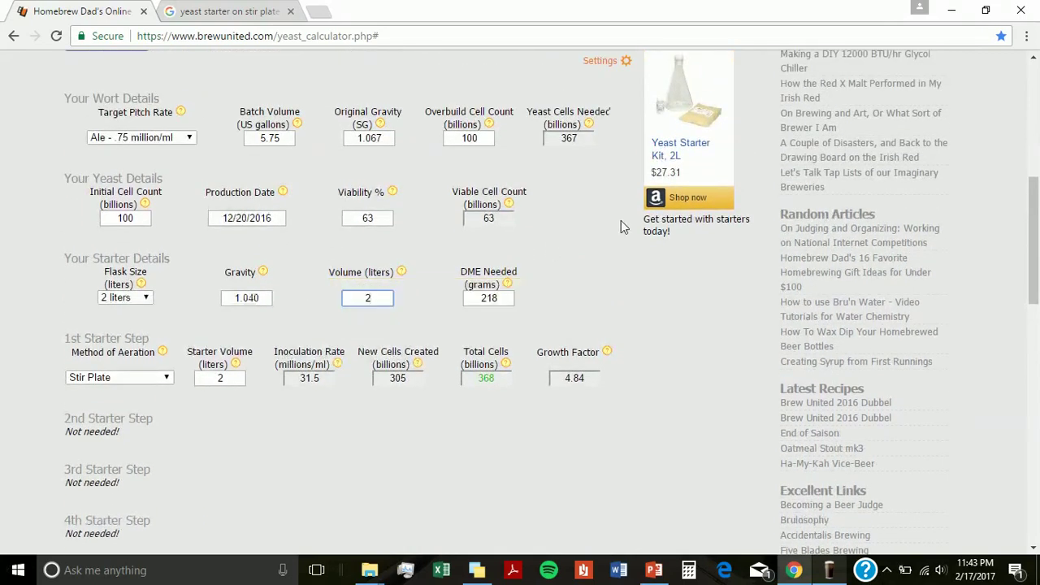
mouse_move(460, 198)
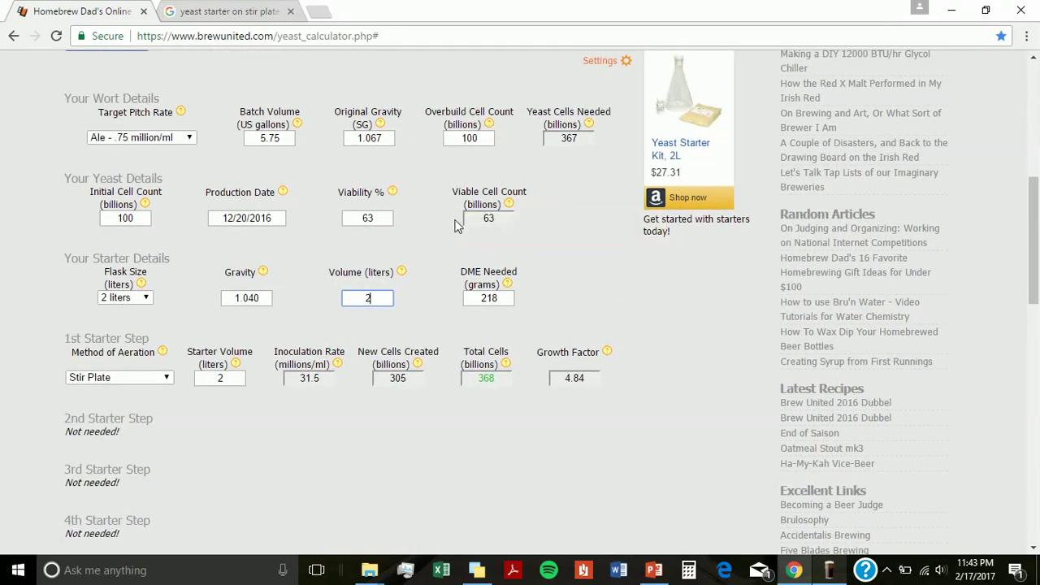